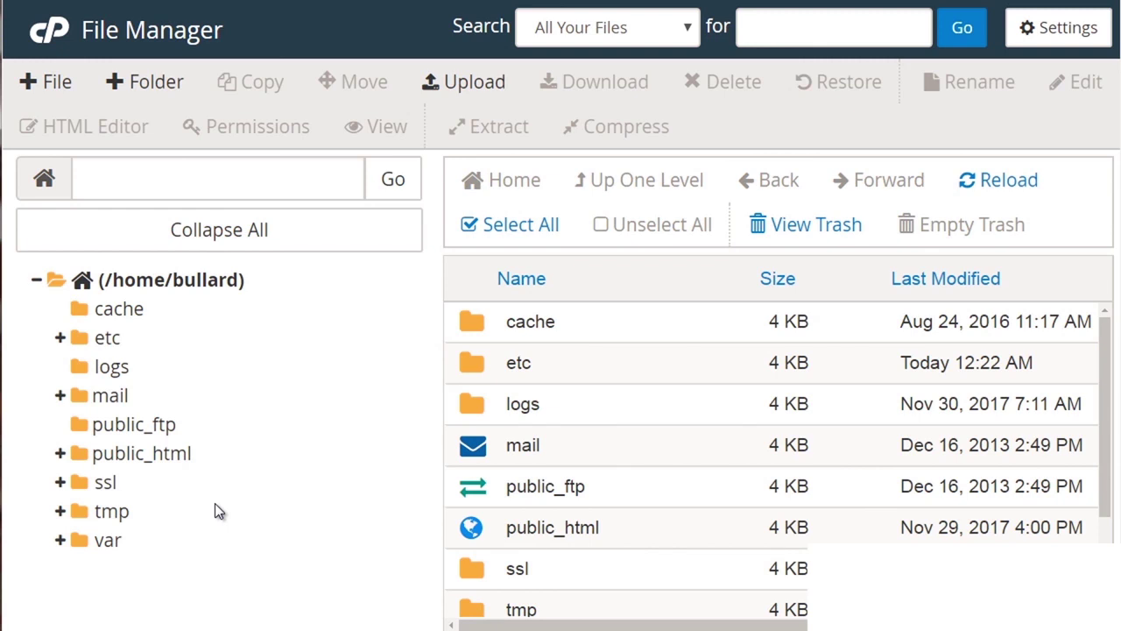
Step: Open public_html to list its WordPress folders and files, then start a new folder there
left_click(161, 458)
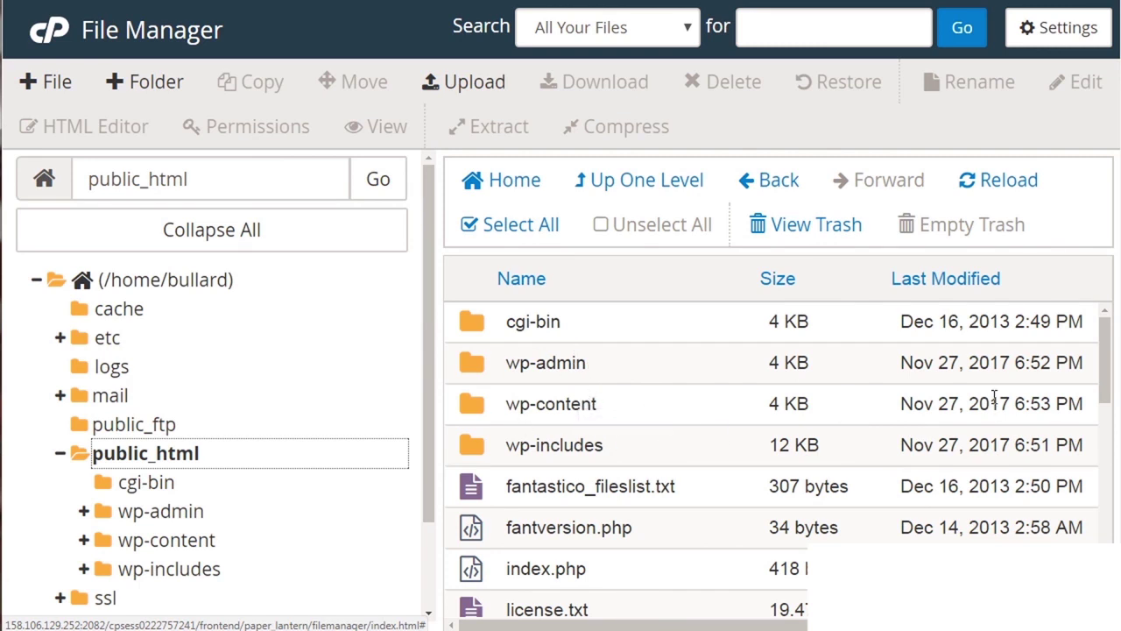
mouse_move(1103, 370)
left_mouse_down()
mouse_move(1105, 407)
mouse_move(1105, 383)
left_mouse_up()
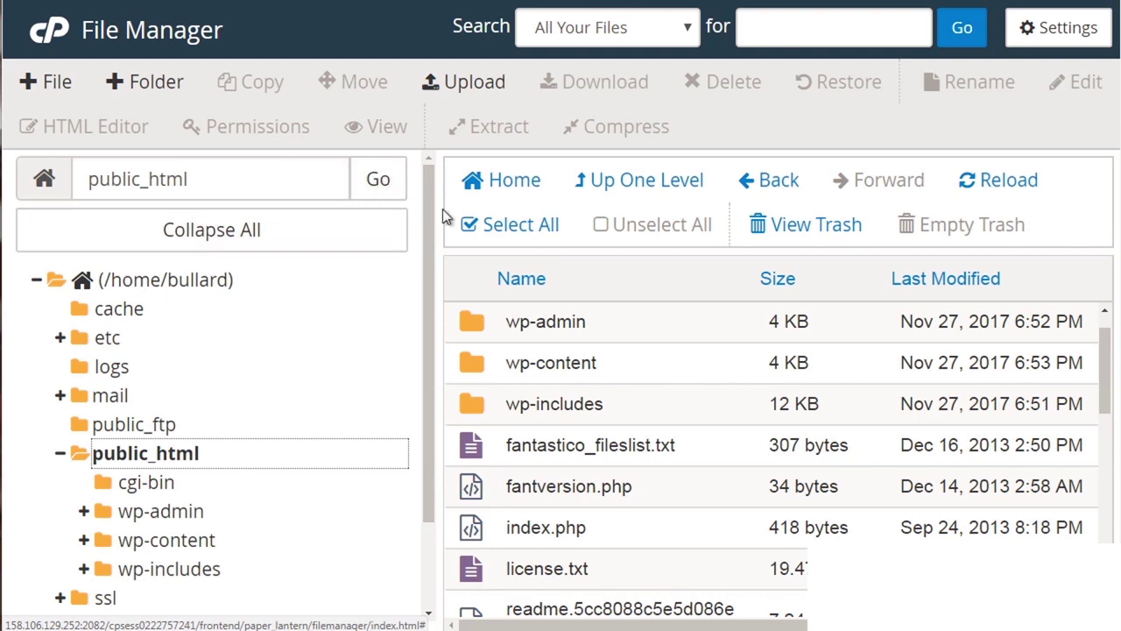
left_click(149, 81)
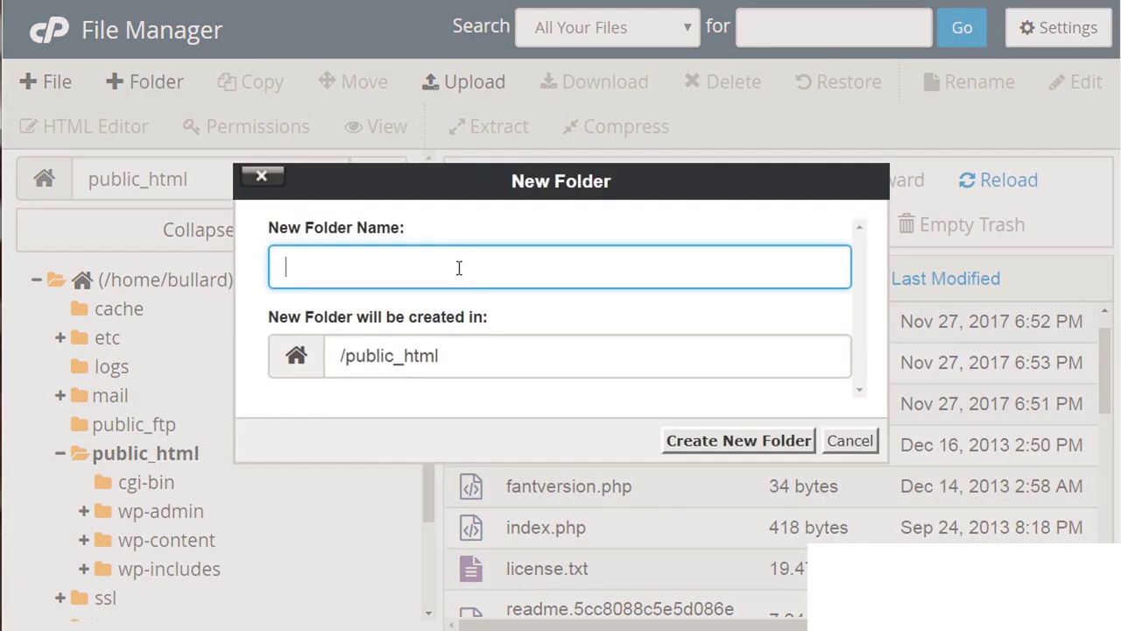
Step: Create a folder named newfolder in public_html and open it
type("newfolder")
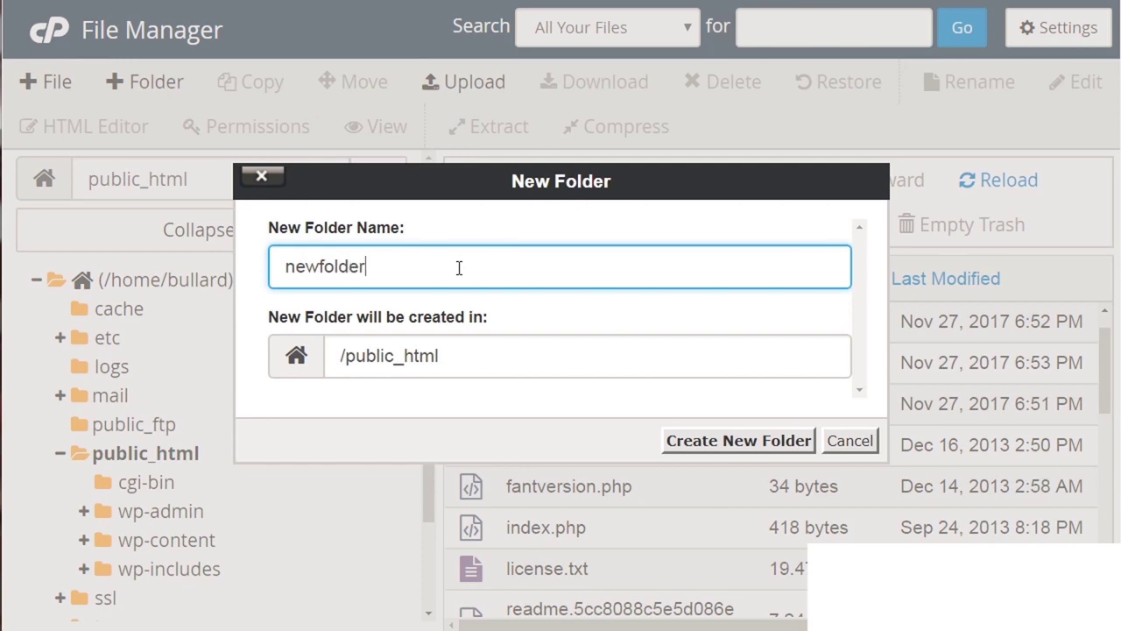
left_click(757, 447)
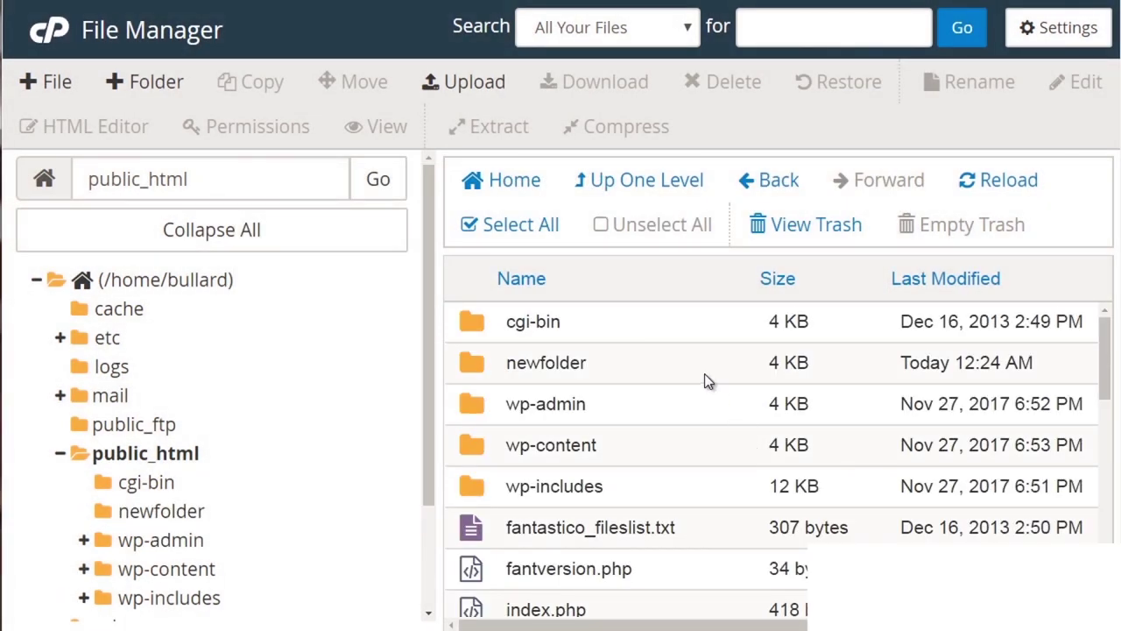
left_click(704, 374)
double_click(704, 373)
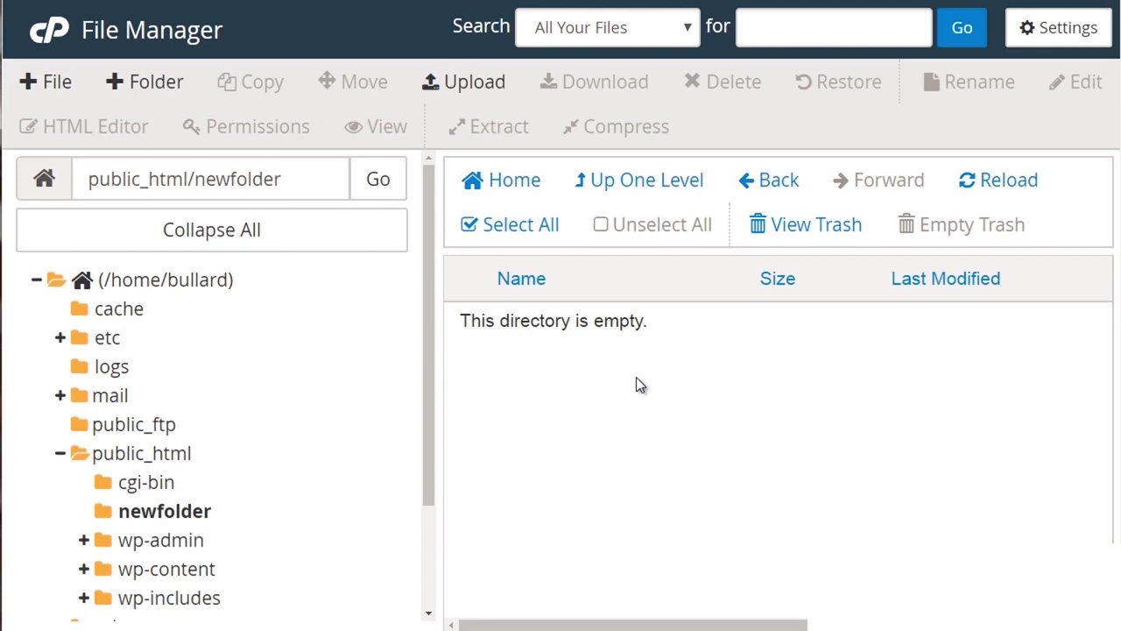
left_click(453, 88)
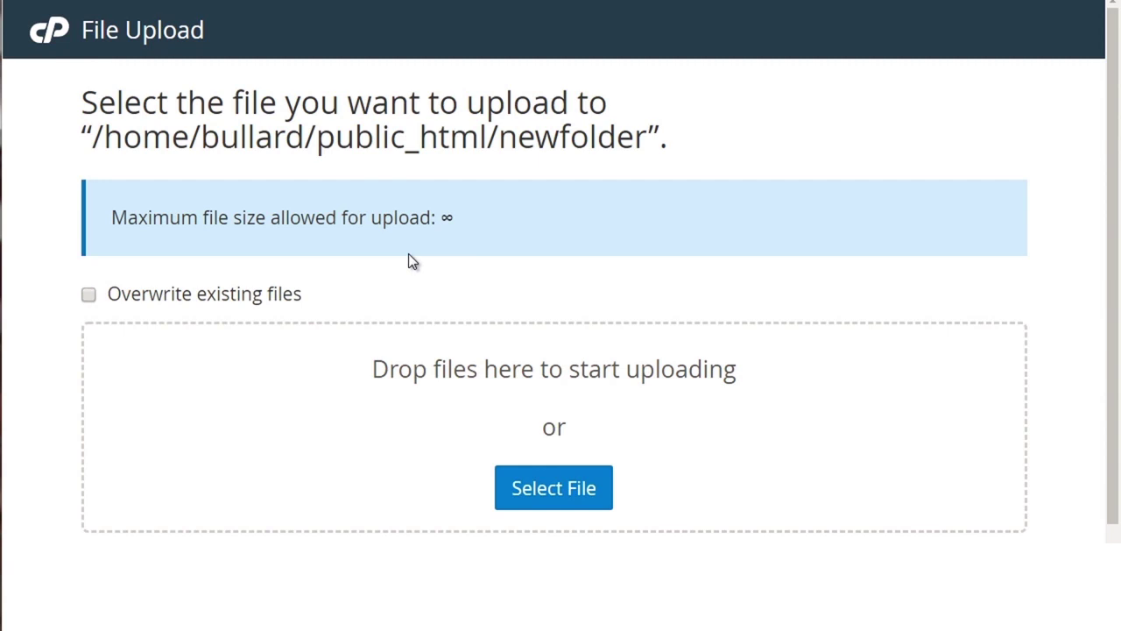
Step: Upload check.png into newfolder and return to its file listing
left_click(553, 503)
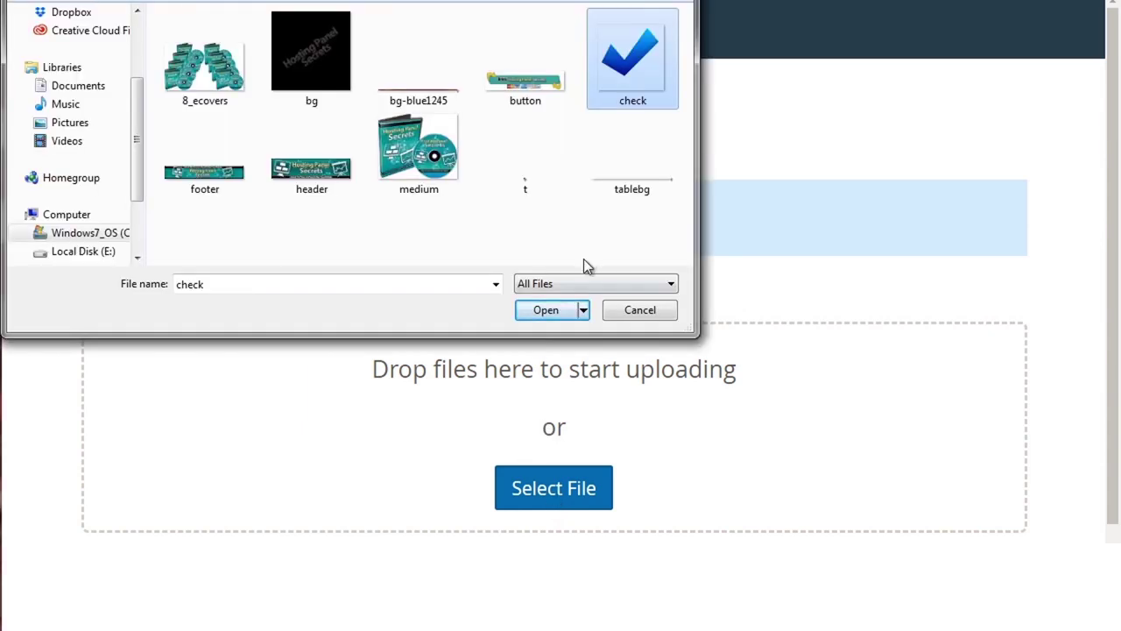
left_click(544, 310)
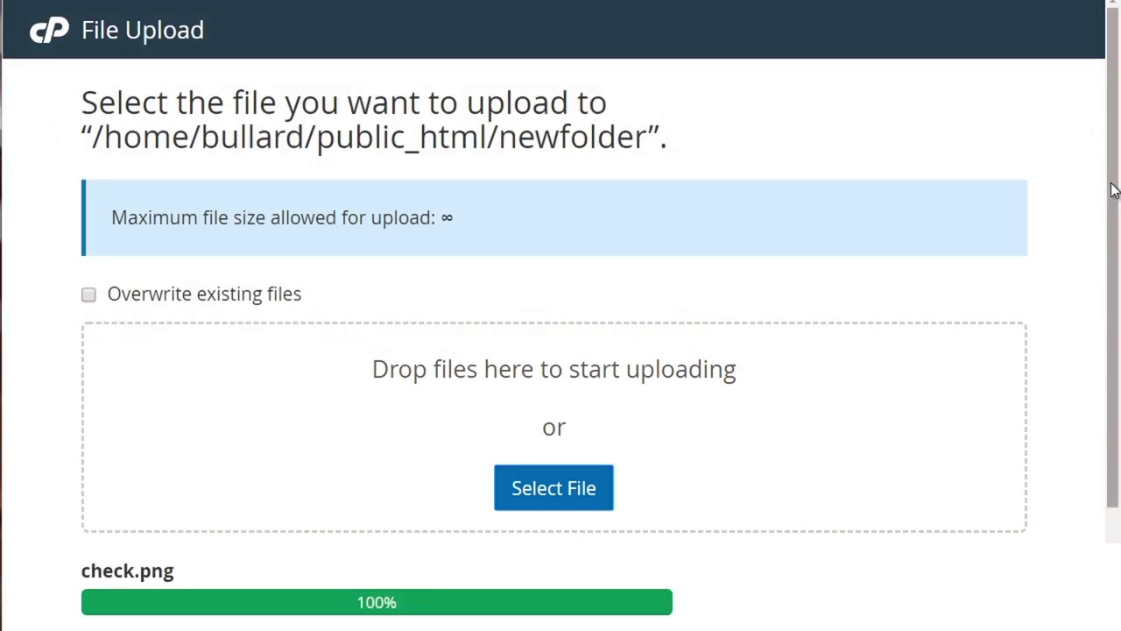
scroll(1113, 187, "down", 2)
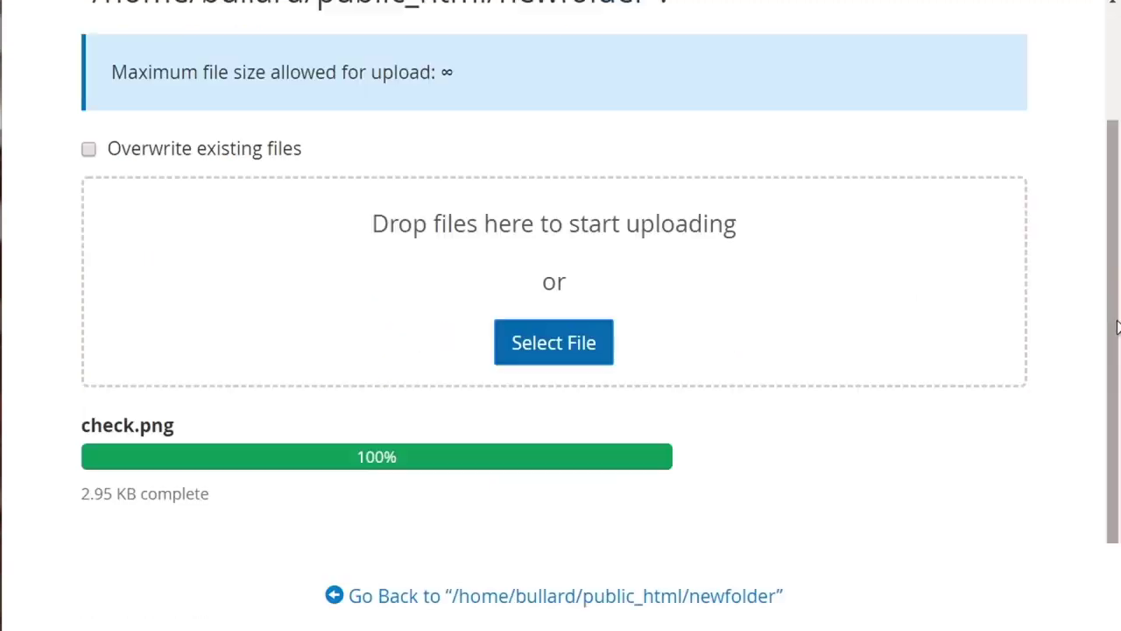
left_click(451, 597)
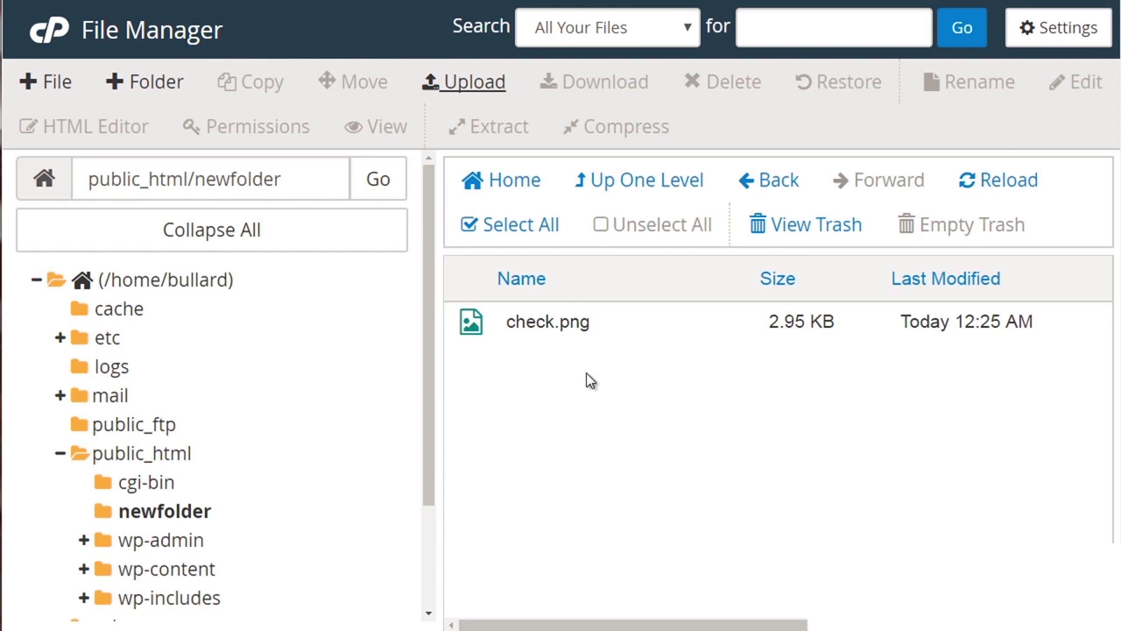
Step: Download check.png from newfolder to the local computer
left_click(566, 328)
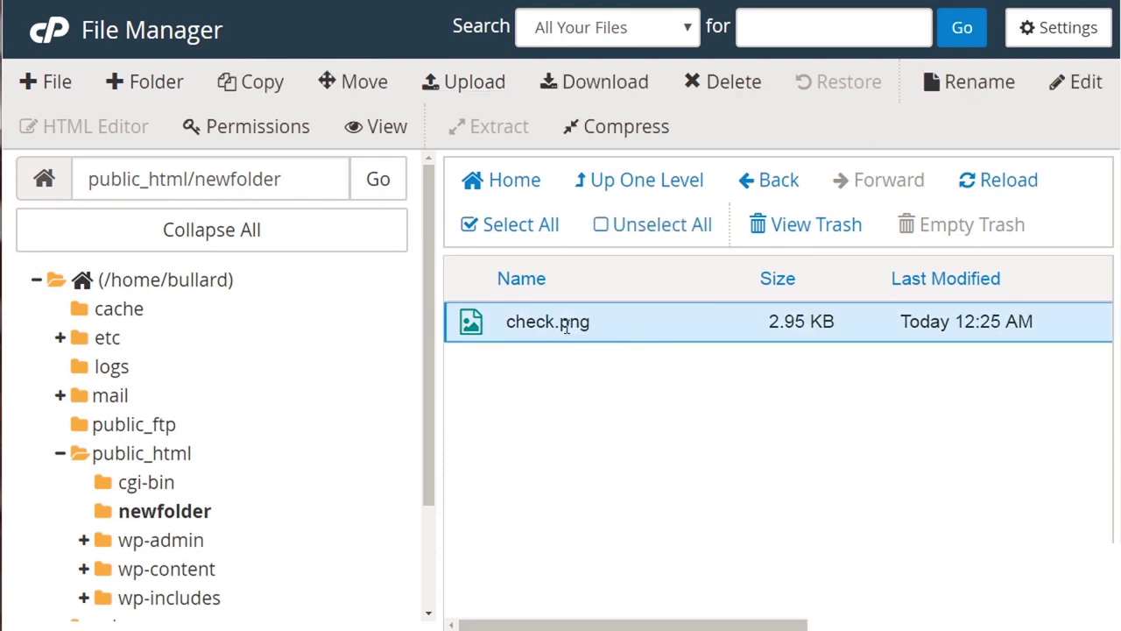
left_click(595, 88)
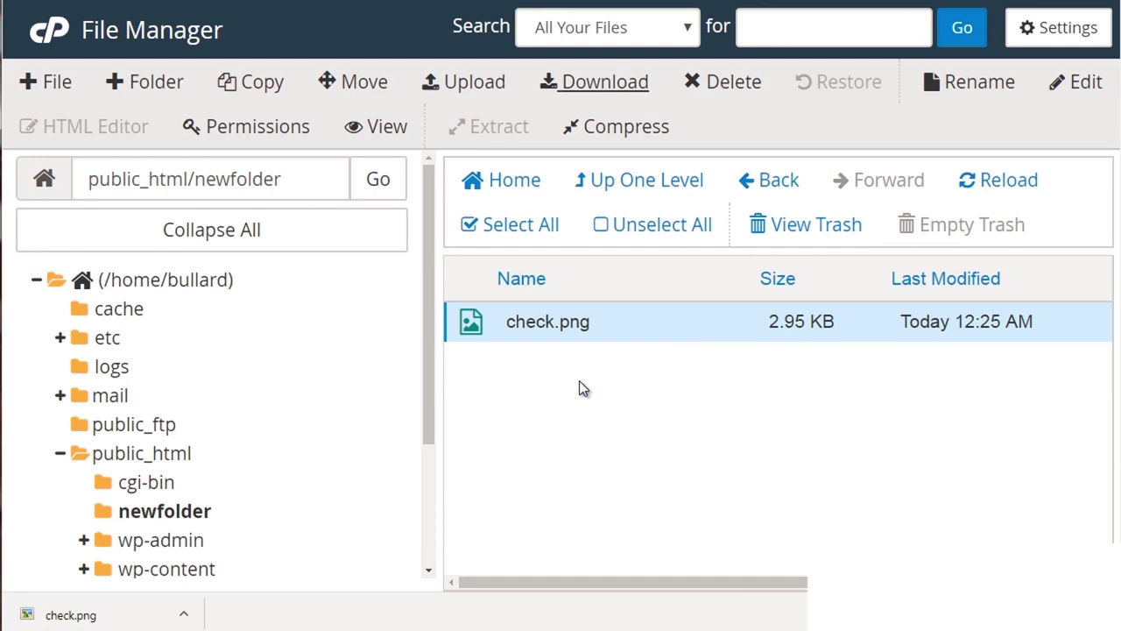
left_click(620, 131)
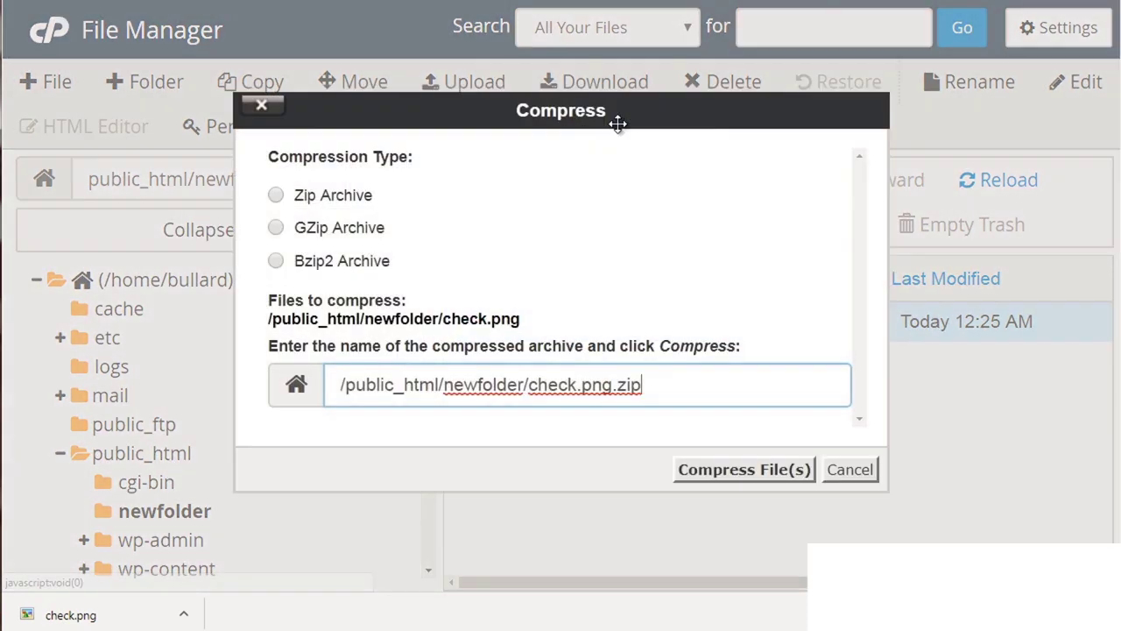
Step: Compress check.png into a zip archive, check.png.zip, and download it
left_click(329, 194)
left_click(742, 468)
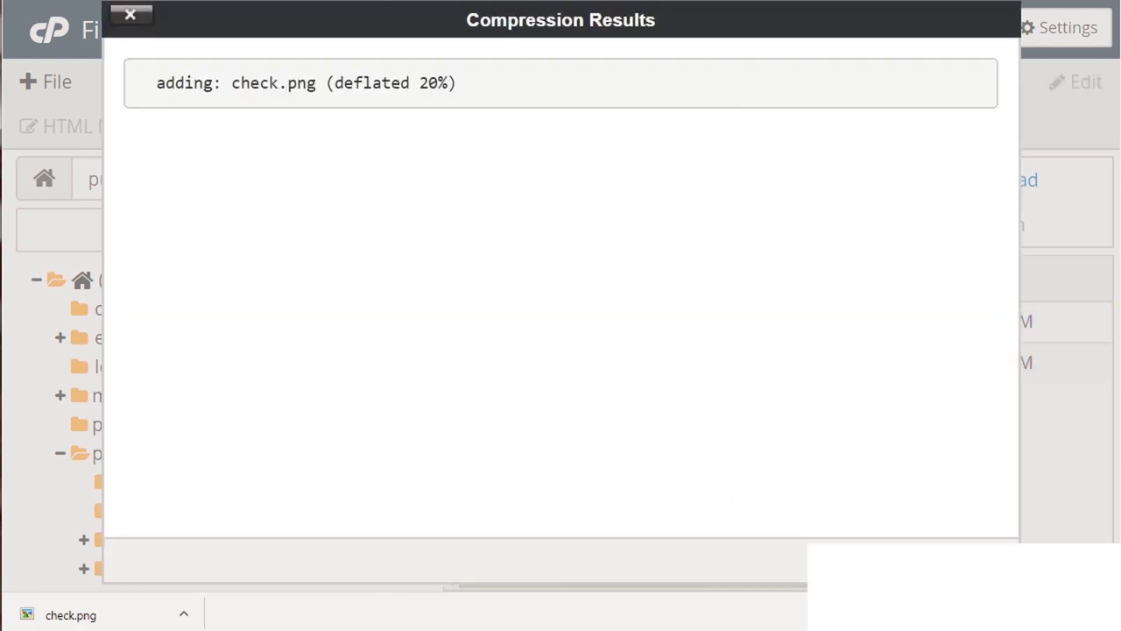
key("Escape")
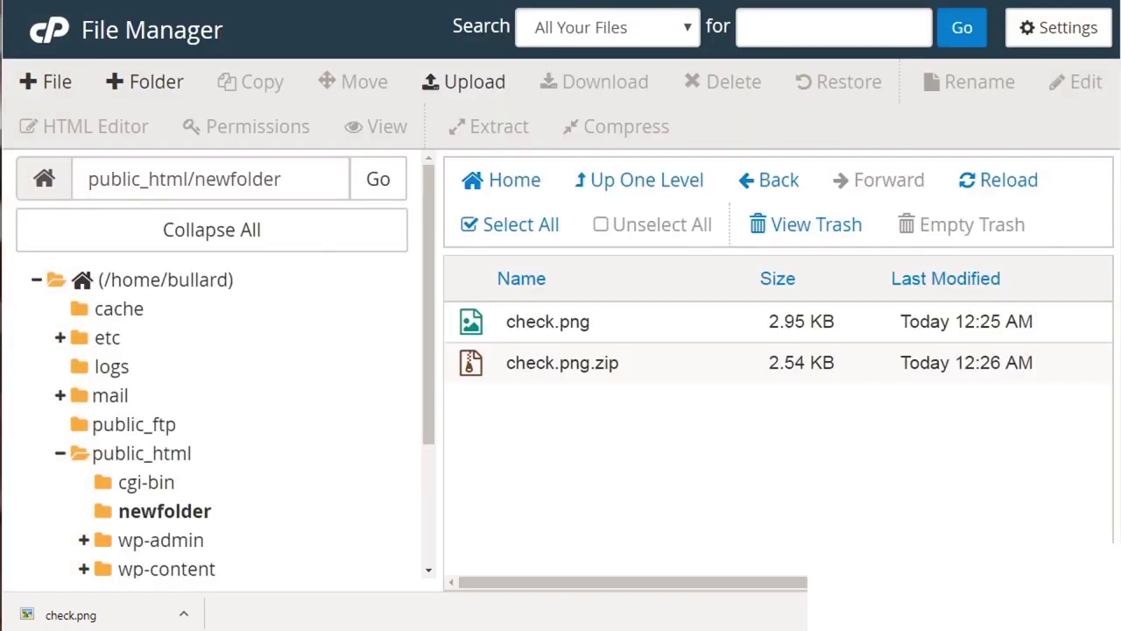
left_click(622, 363)
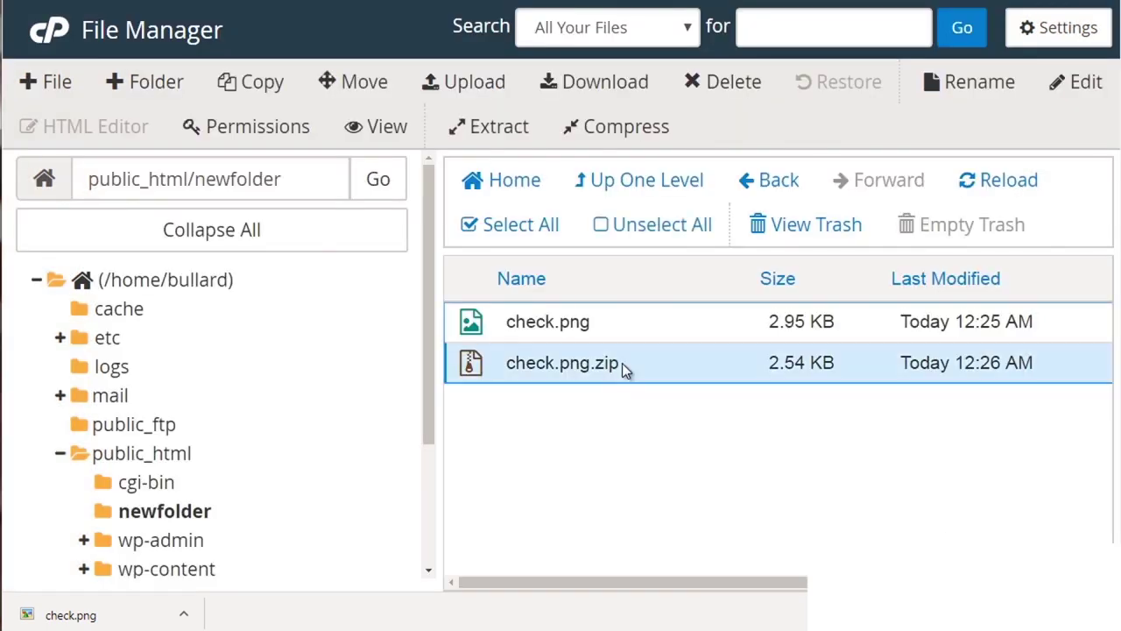
left_click(570, 82)
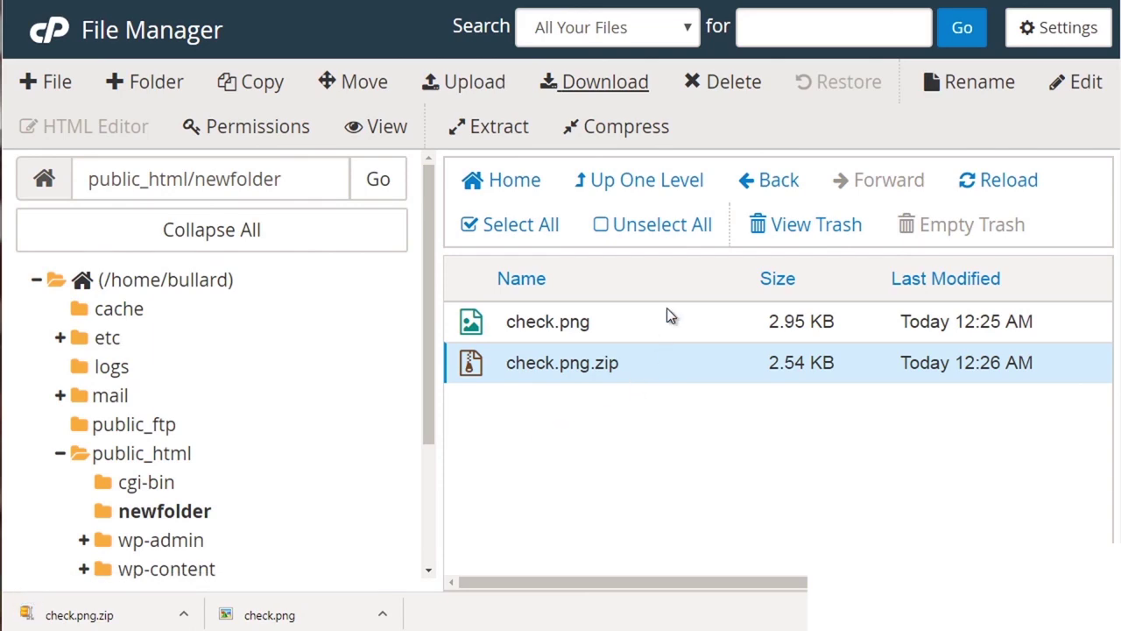
Step: Delete check.png.zip so newfolder holds only check.png again
left_click(731, 83)
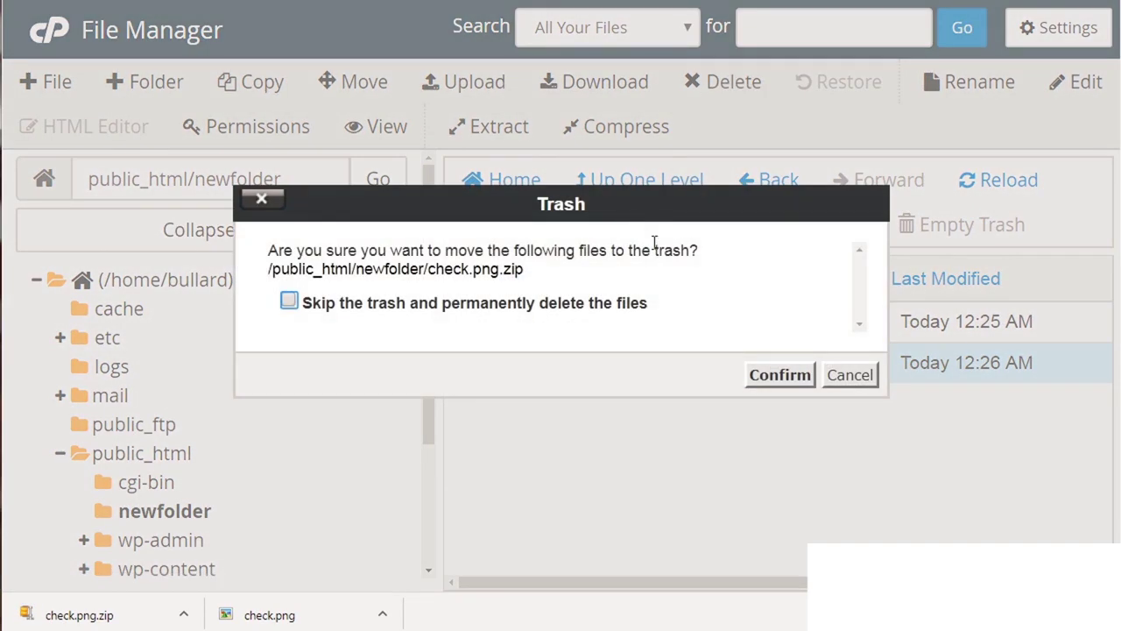
left_click(603, 308)
left_click(640, 306)
left_click(780, 377)
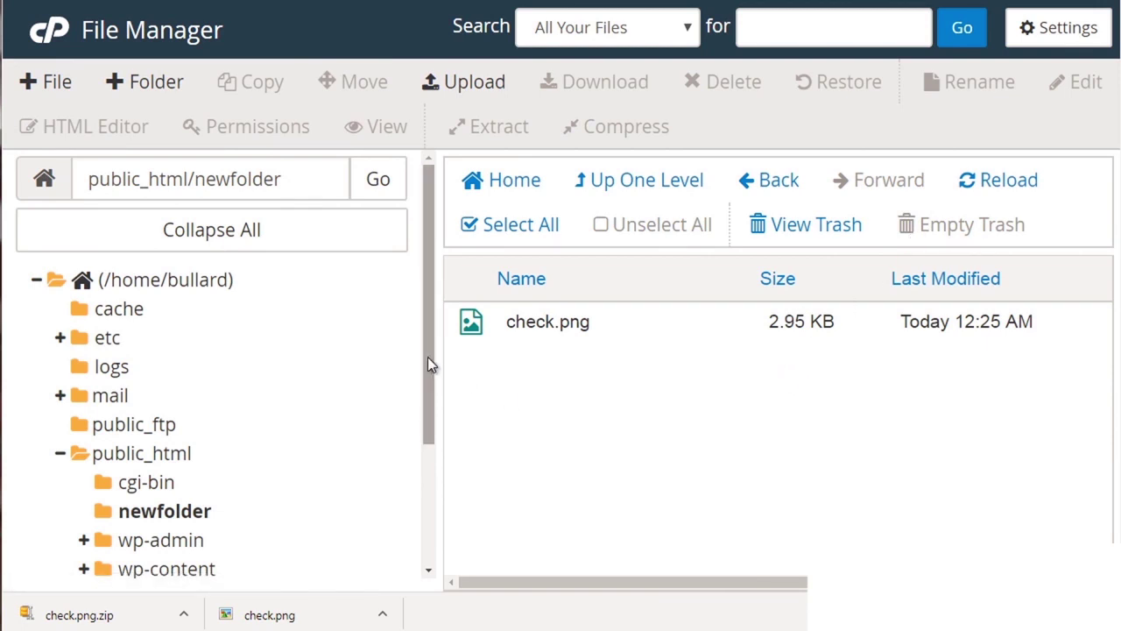
left_click_drag(427, 364, 427, 423)
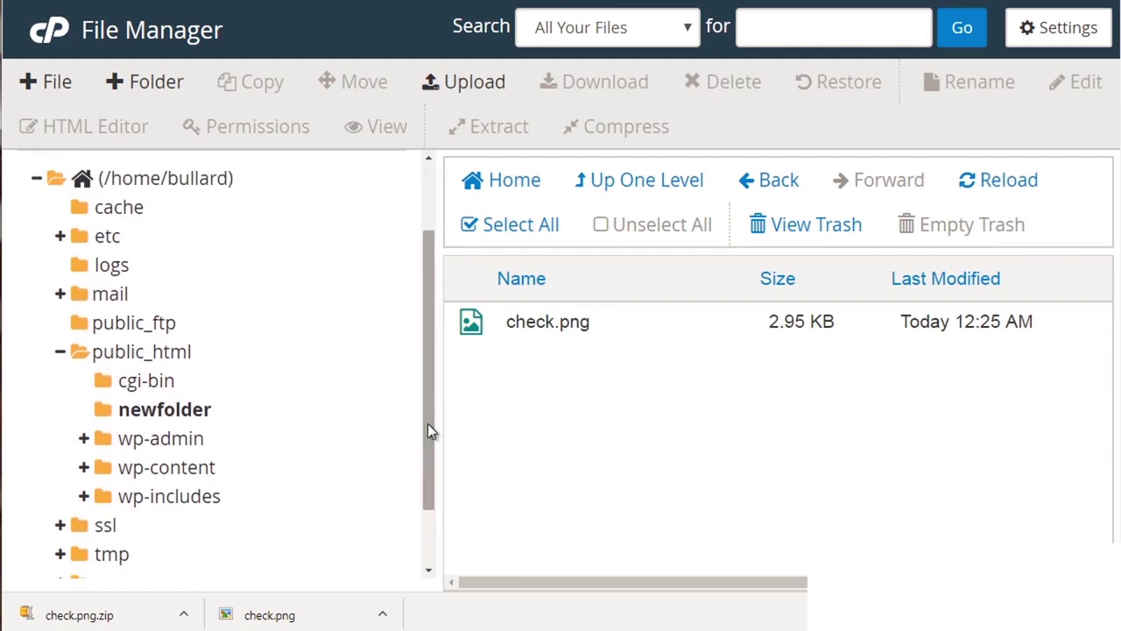
left_click(655, 325)
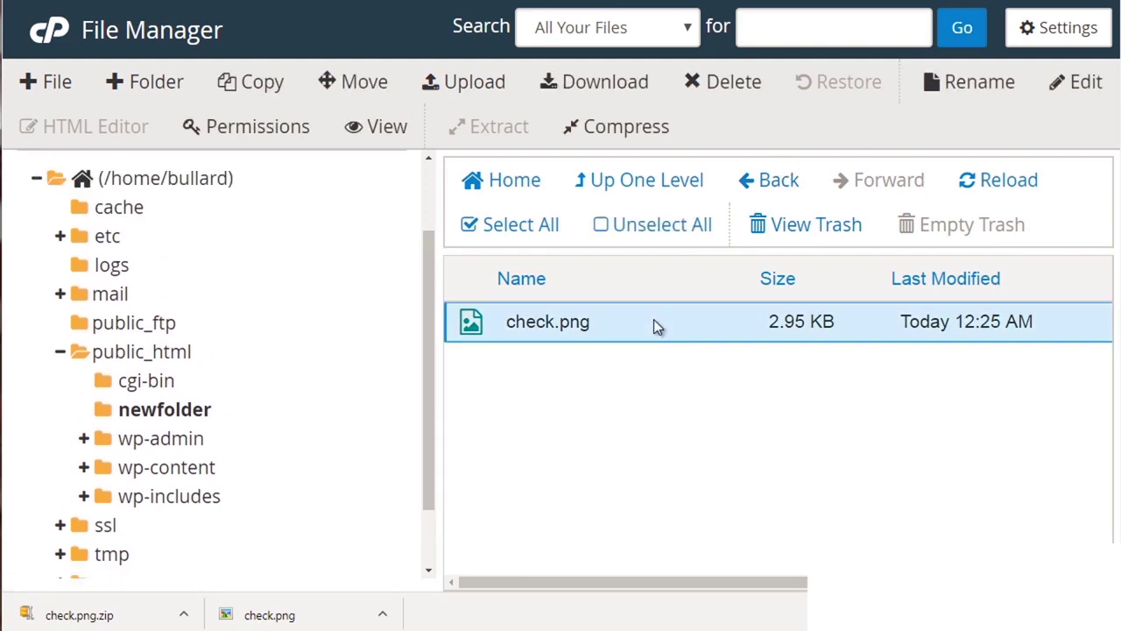
left_click(988, 79)
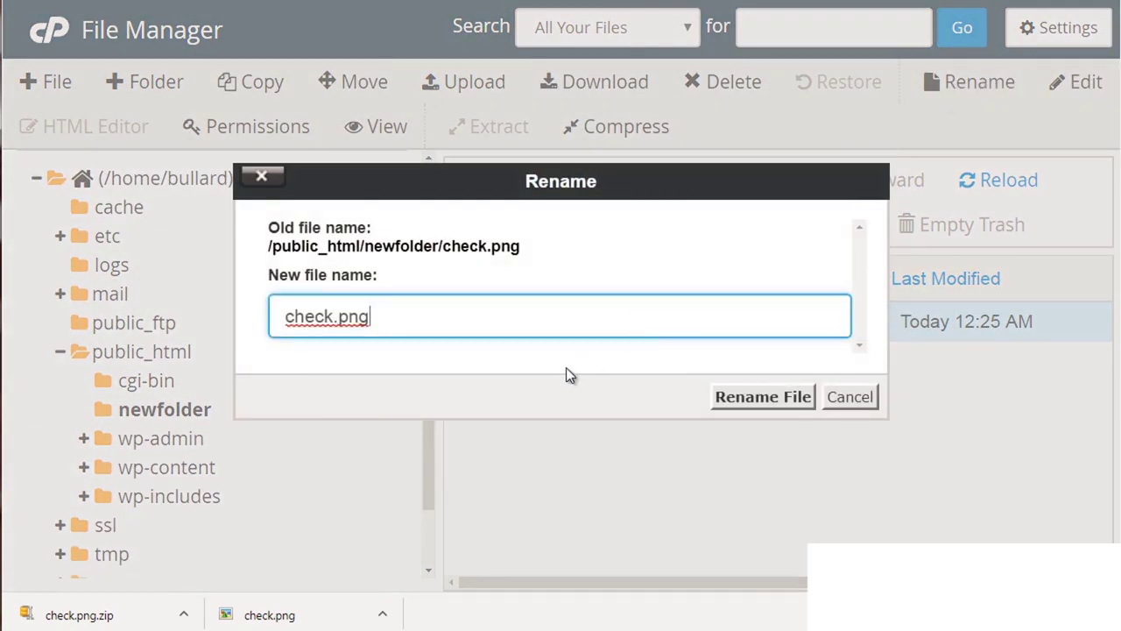
left_click(840, 399)
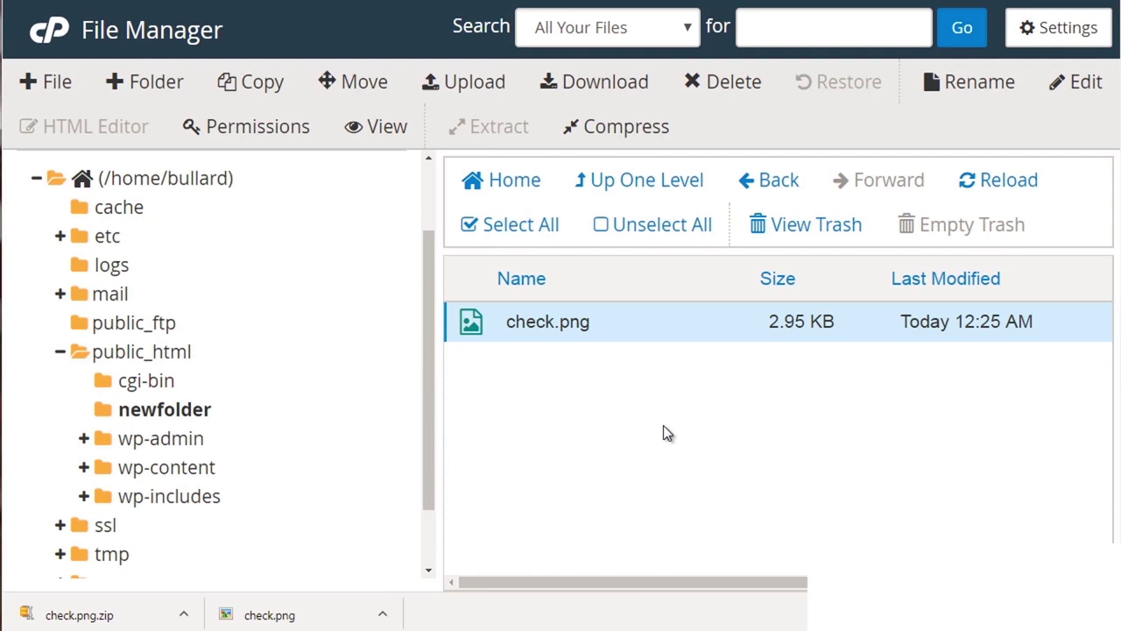
left_click(1079, 90)
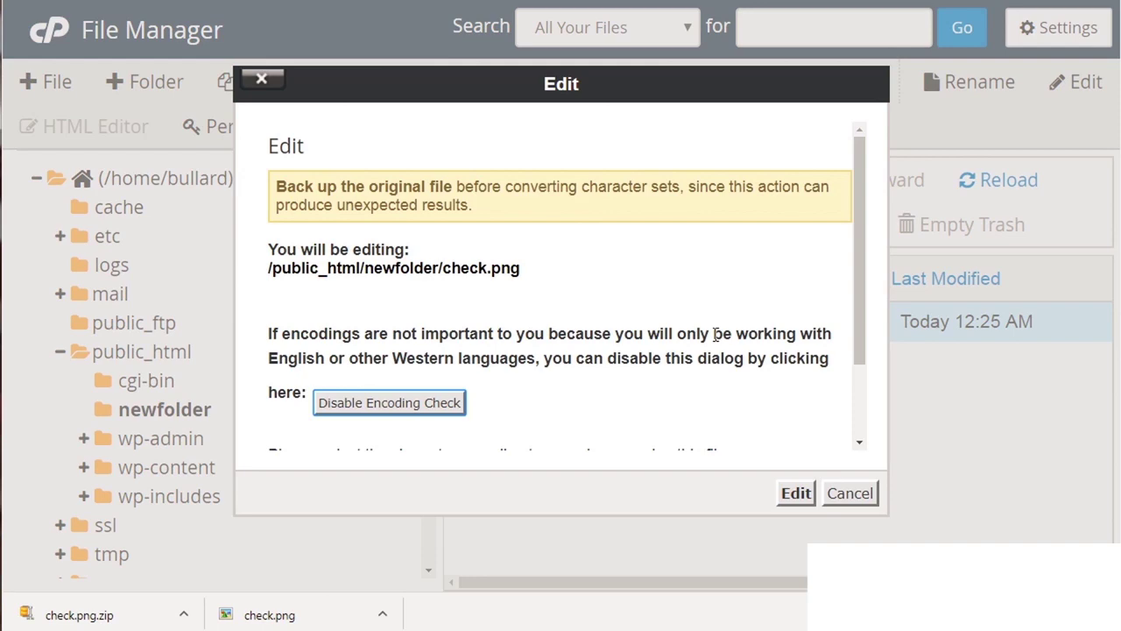
left_click(846, 496)
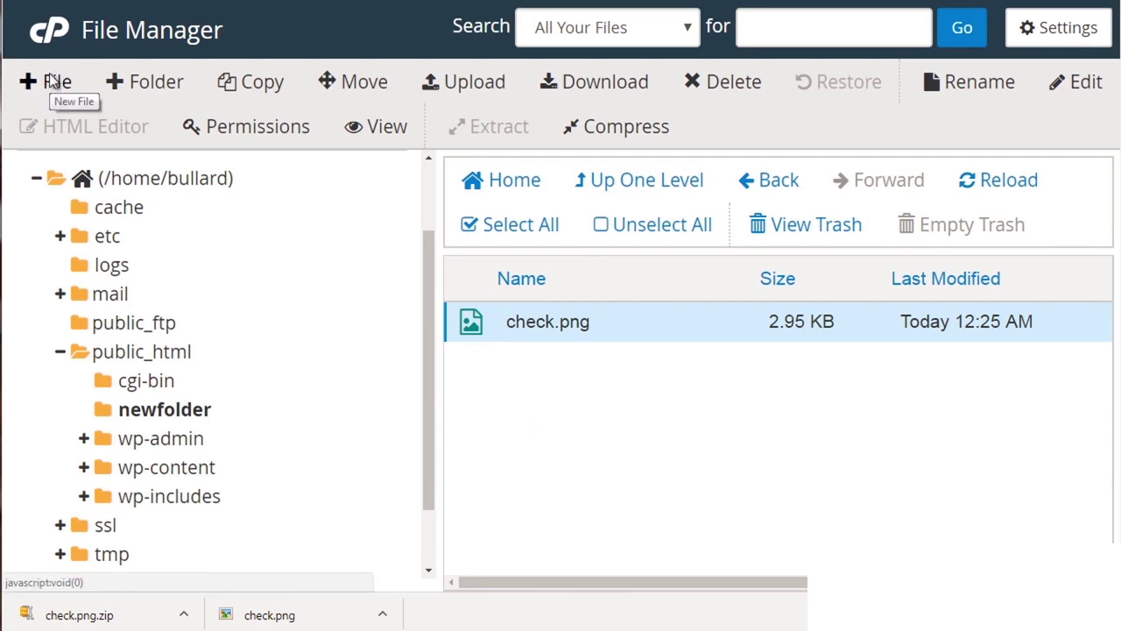
Step: Create an empty file.txt in newfolder, open it in the text editor, and close it unchanged
left_click(53, 82)
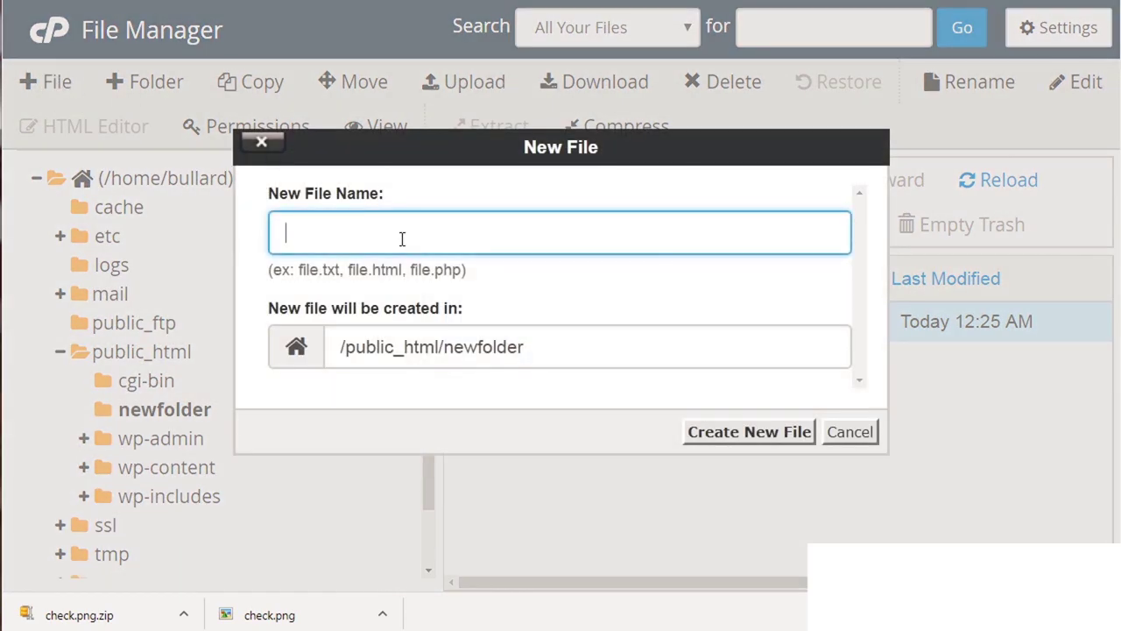
type("file.txt")
left_click(759, 433)
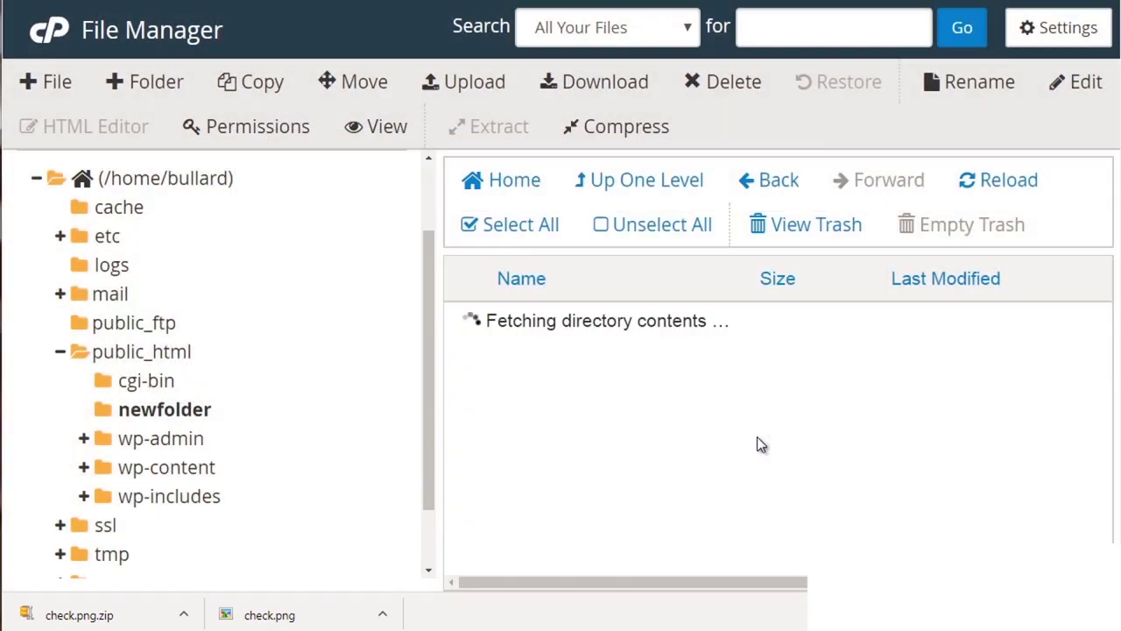
left_click(649, 364)
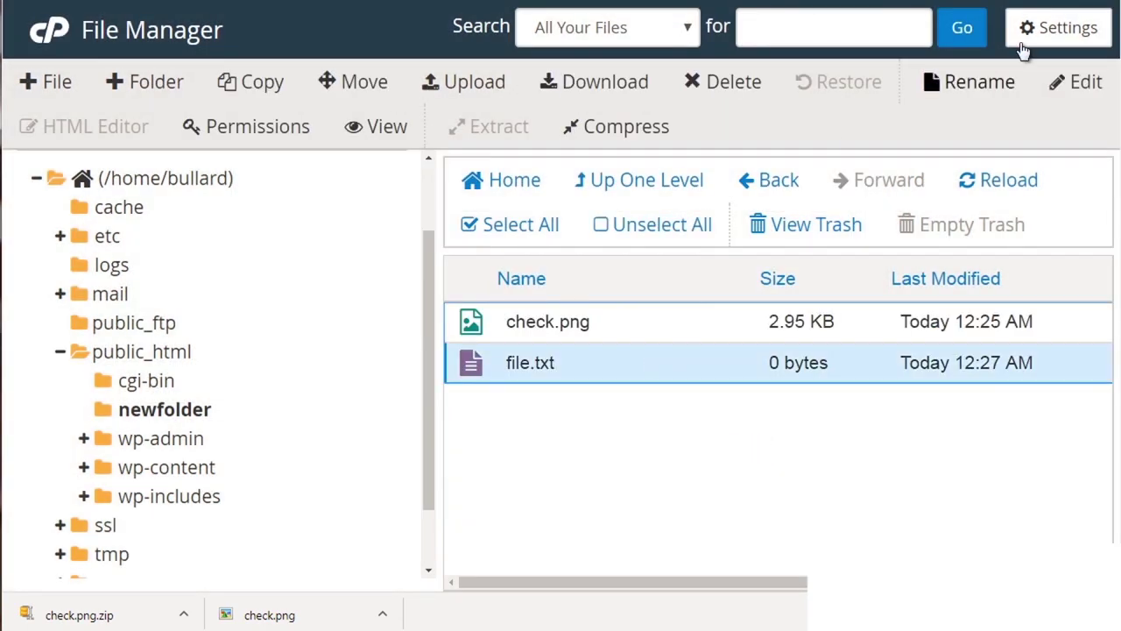
left_click(1089, 88)
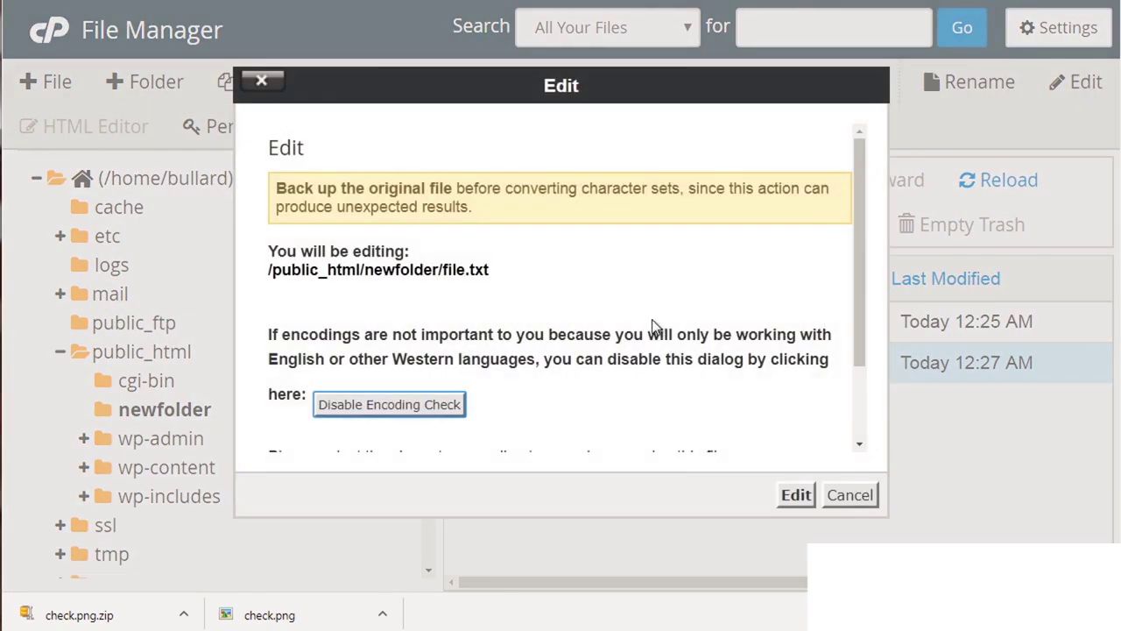
left_click(792, 494)
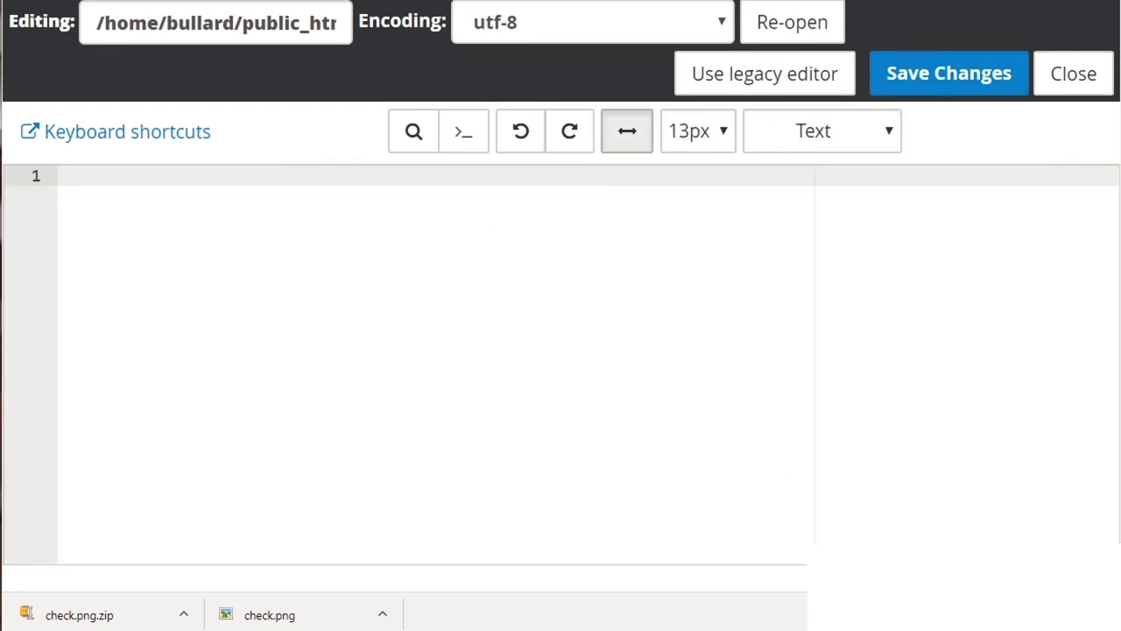
key("ctrl+w")
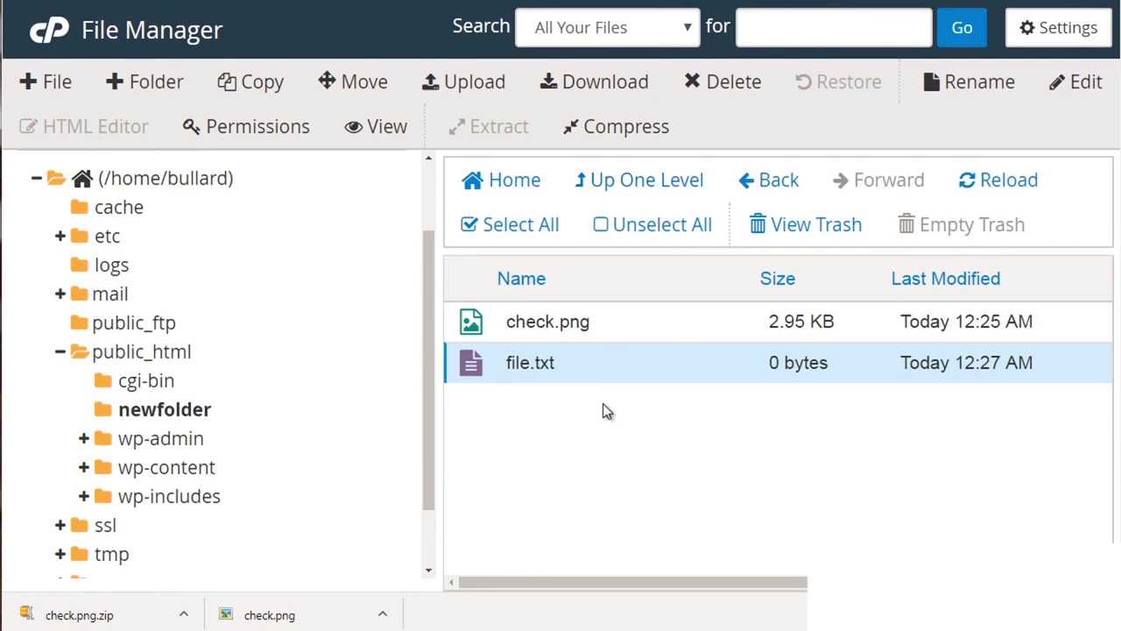
Step: Create an empty file.html in newfolder, open it in the HTML Editor, then close it
left_click(63, 91)
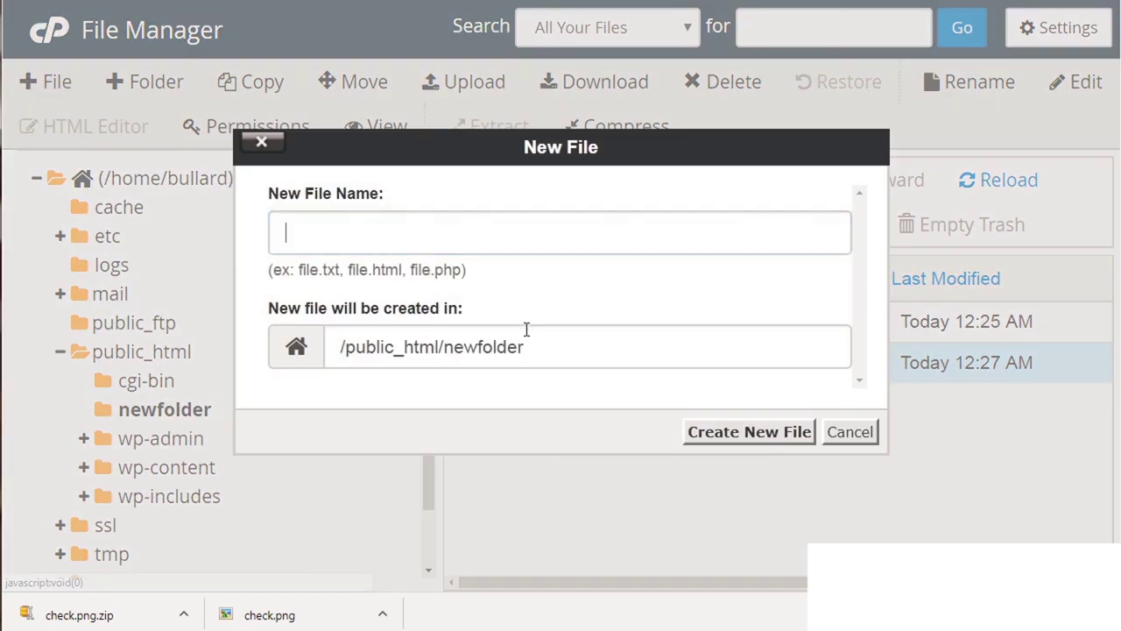
type("file.html")
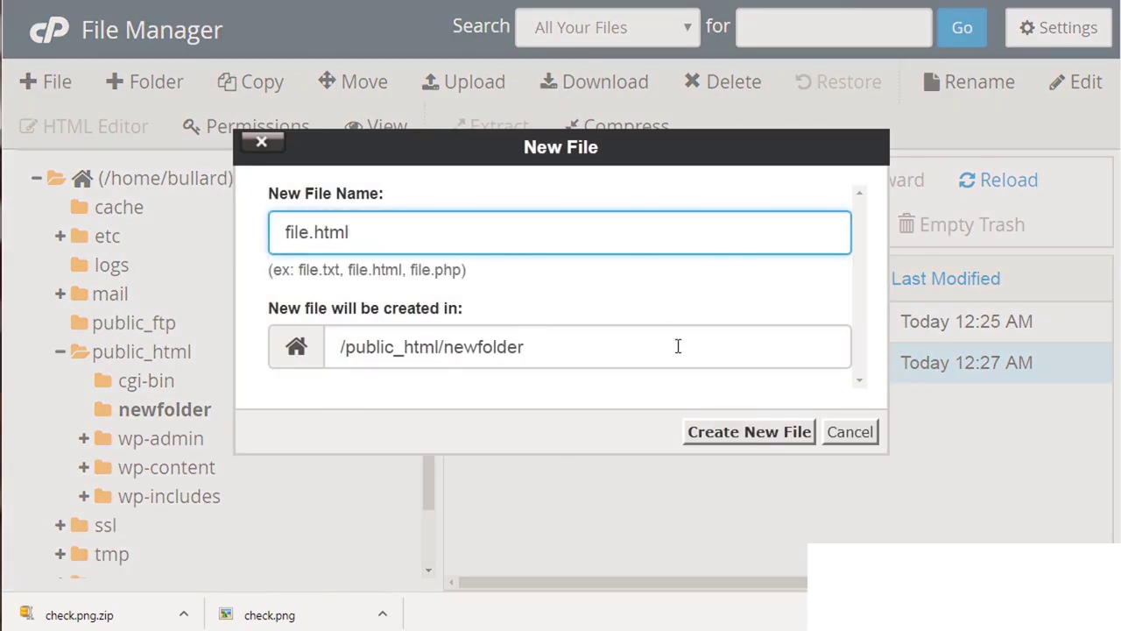
left_click(758, 433)
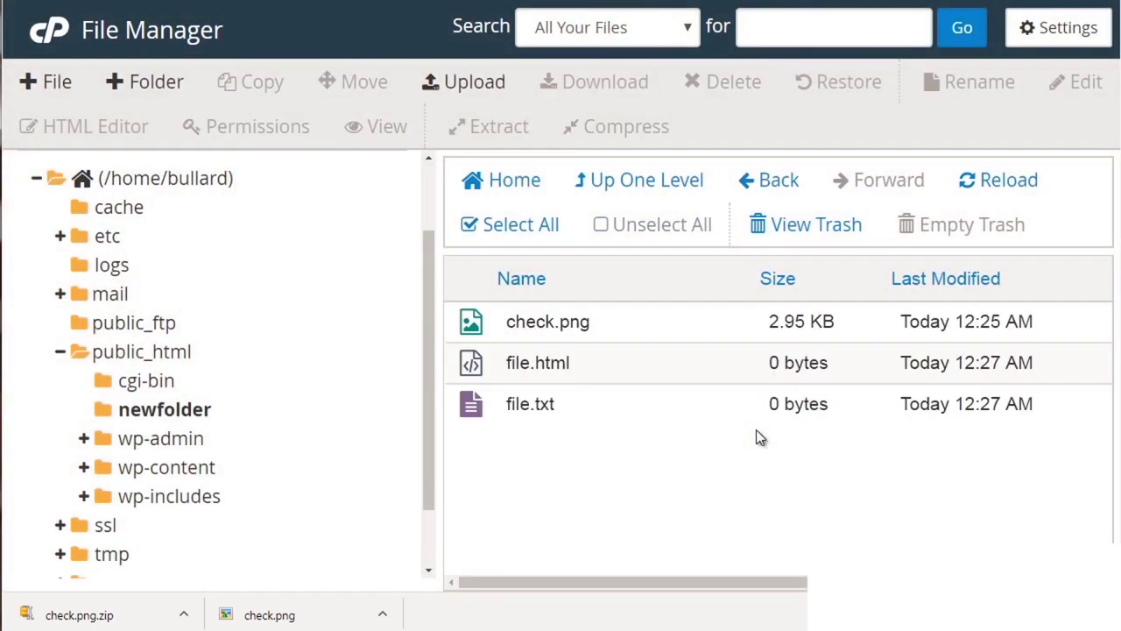
left_click(733, 382)
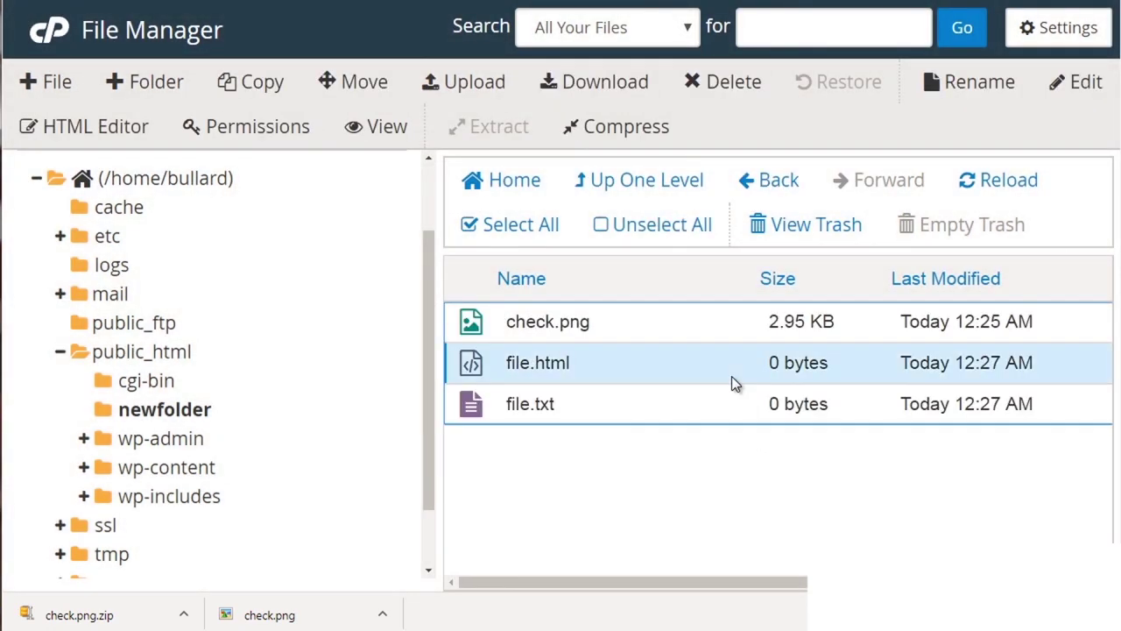
left_click(140, 128)
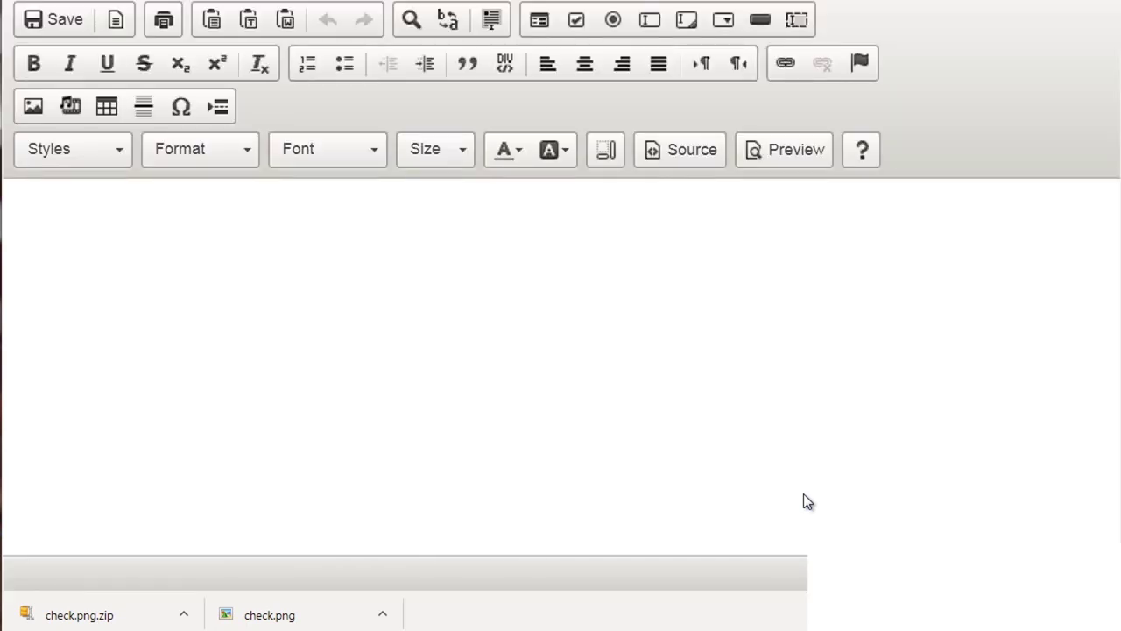
left_click(416, 305)
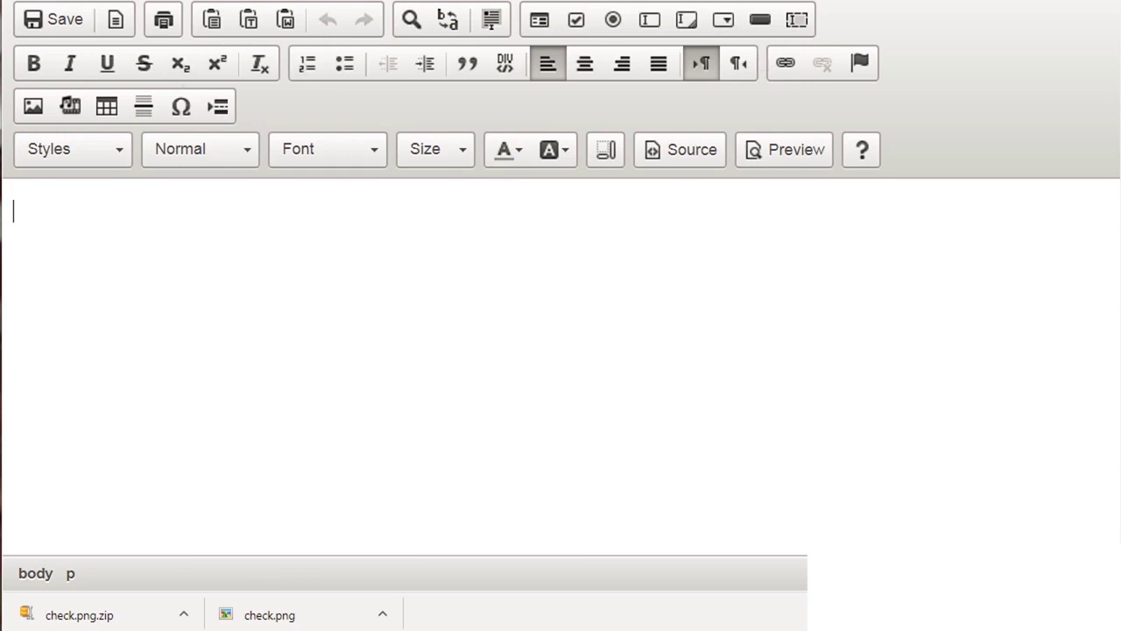
key("ctrl+w")
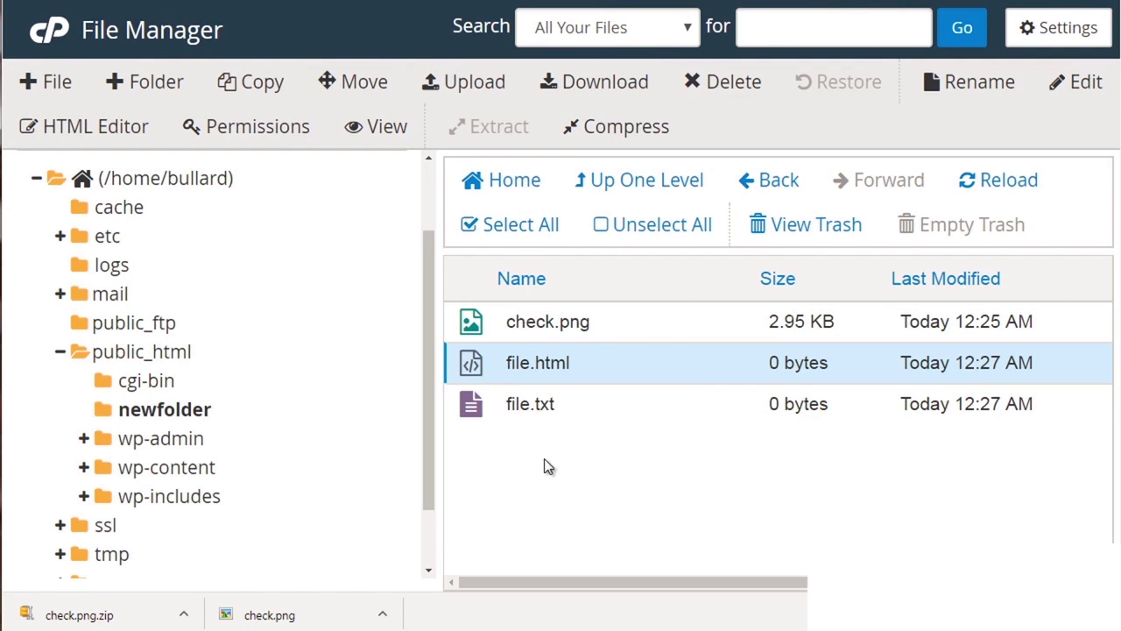
Step: Review file.html's 644 permissions and close without applying changes
left_click(296, 130)
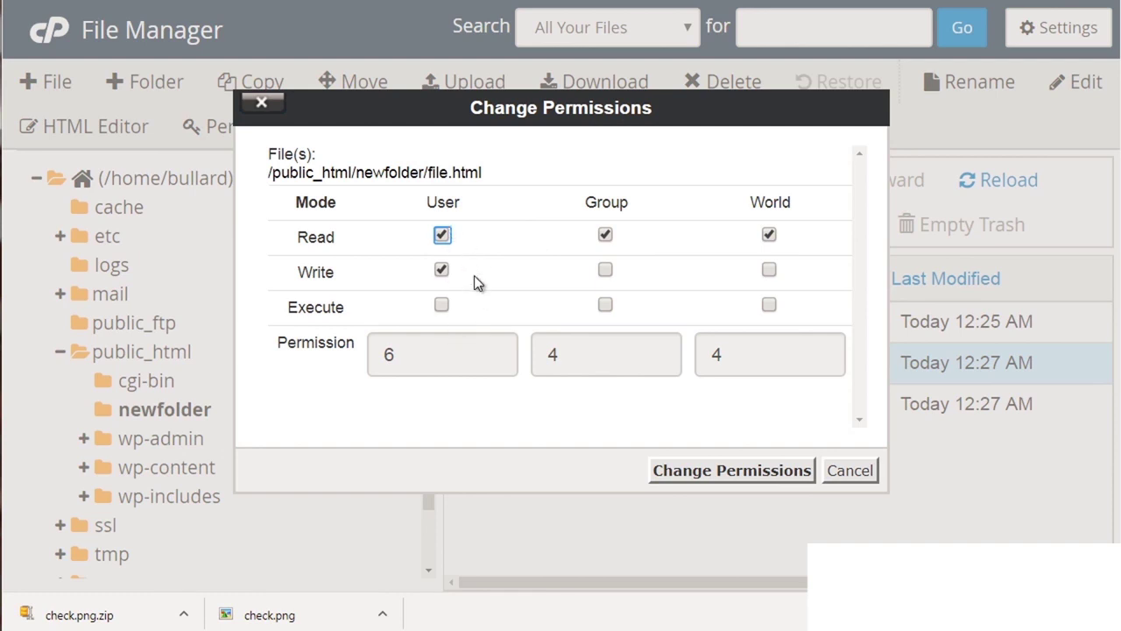
left_click(768, 233)
left_click(845, 477)
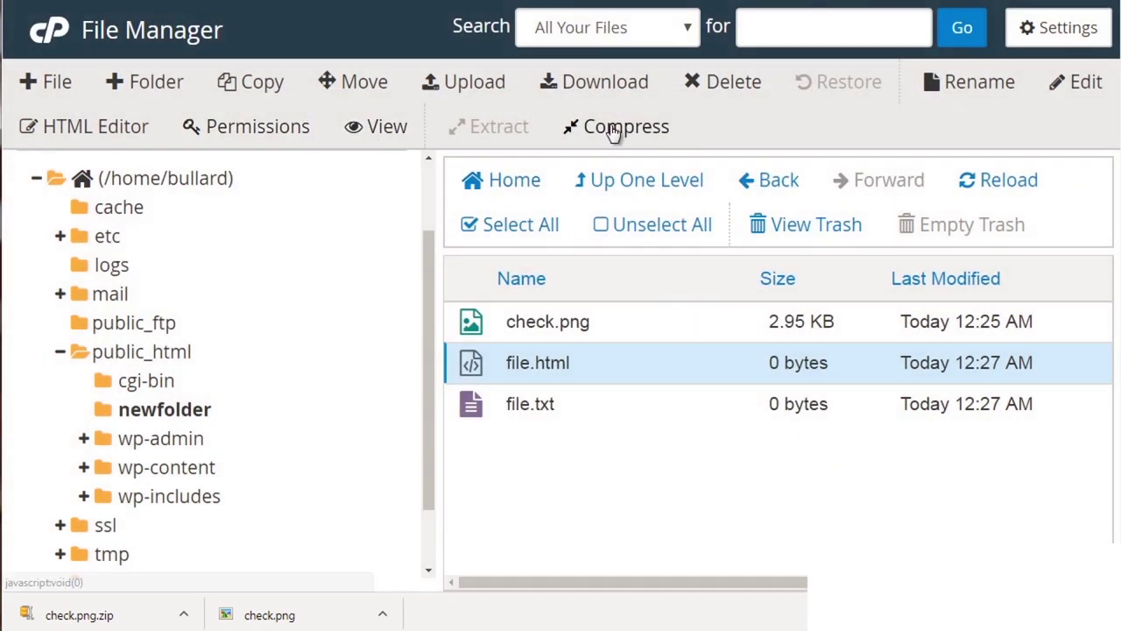